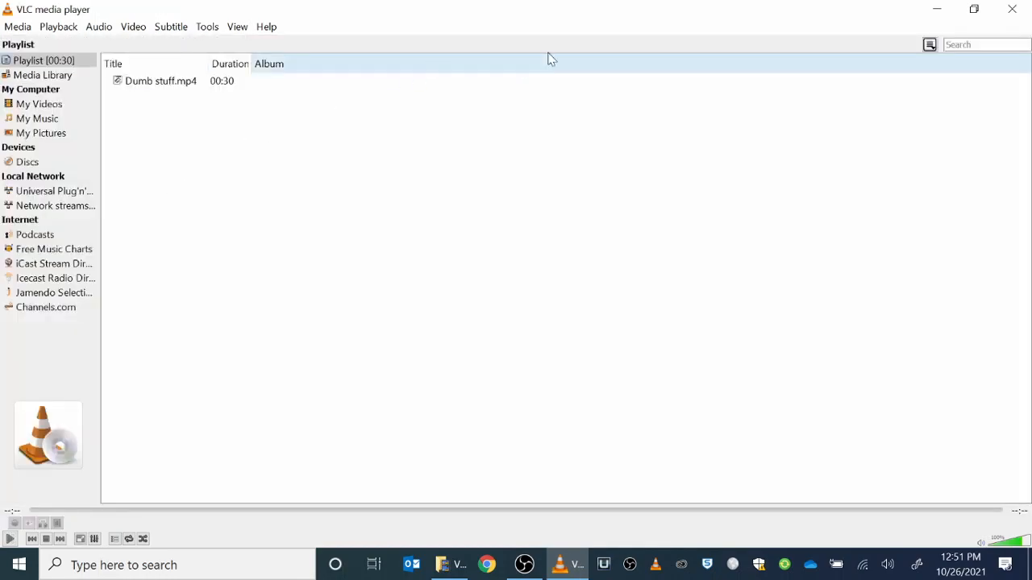
Close the VLC media player and the Videos folder window, and switch to OBS.
{"action": "left_click", "coordinate": [1017, 8]}
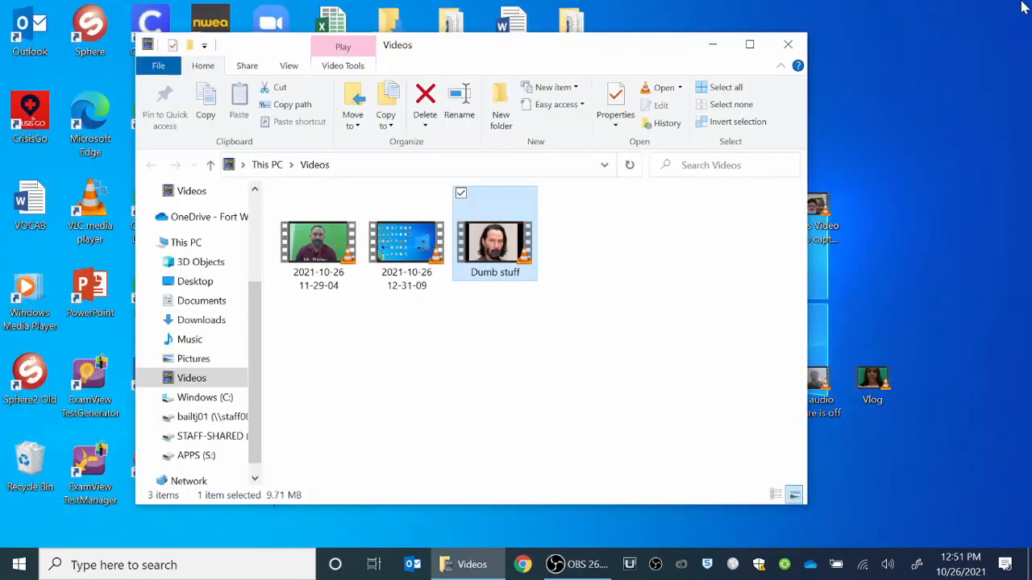
{"action": "left_click", "coordinate": [788, 44]}
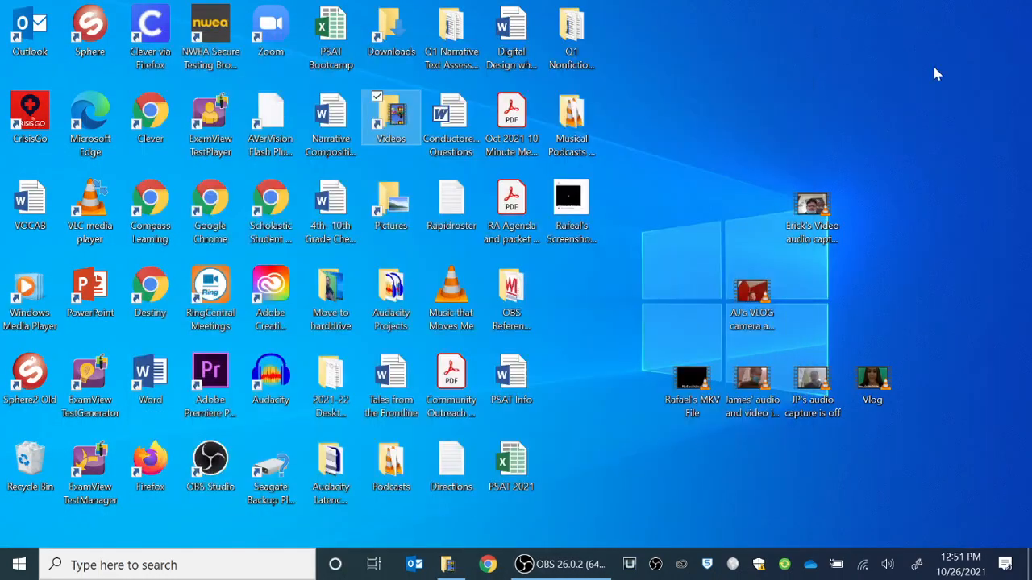
{"action": "left_click", "coordinate": [564, 564]}
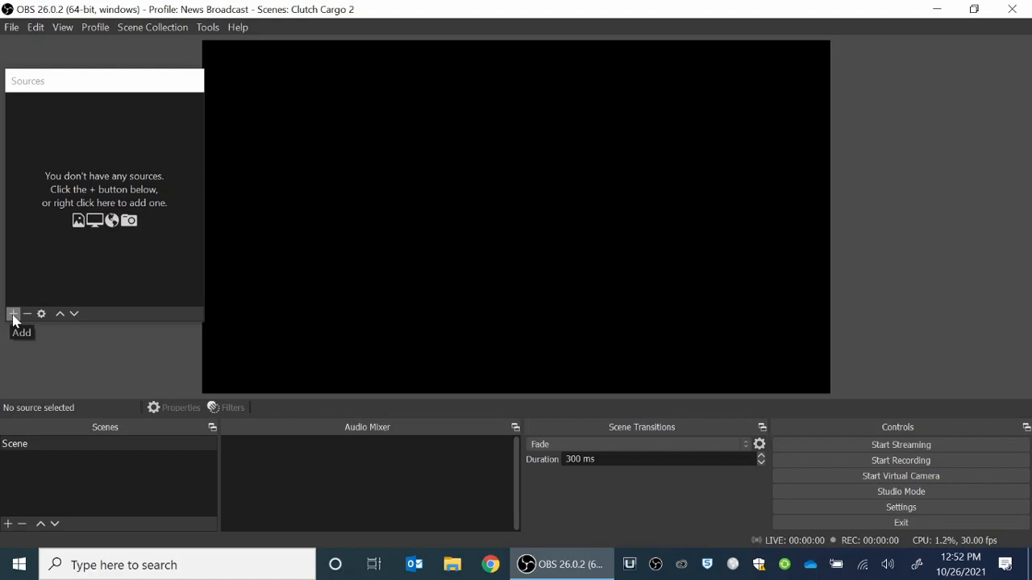
Add a new image source named "Image Keanu" to the scene.
{"action": "left_click", "coordinate": [13, 315]}
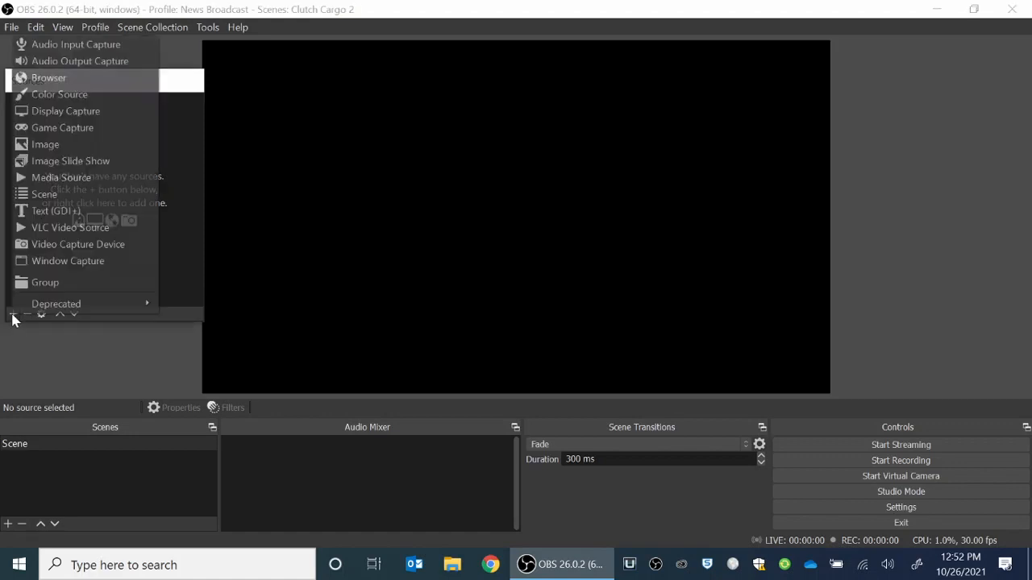
{"action": "left_click", "coordinate": [64, 147]}
{"action": "left_click", "coordinate": [525, 239]}
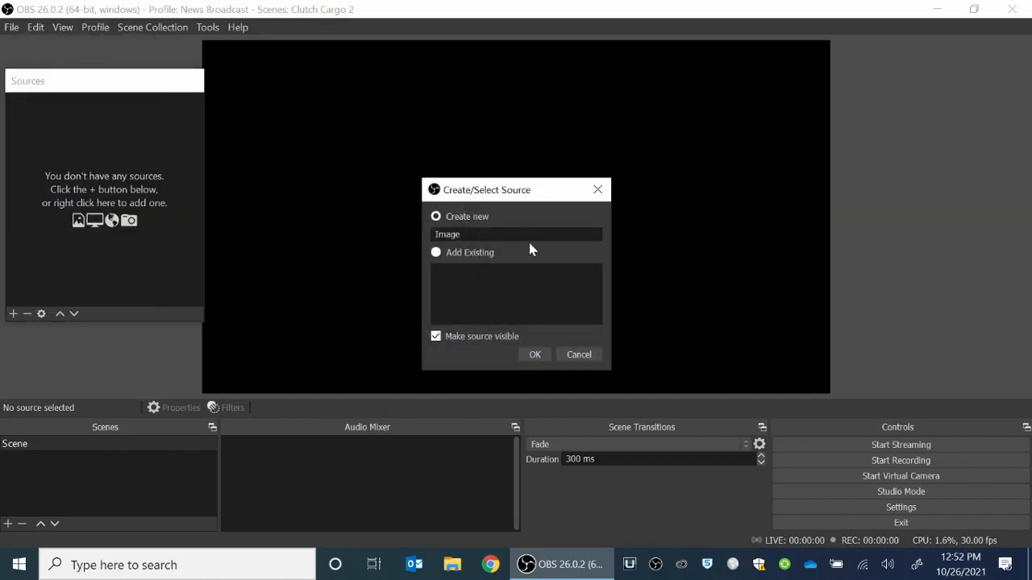
{"action": "type", "text": "Keanu"}
{"action": "left_click", "coordinate": [534, 355]}
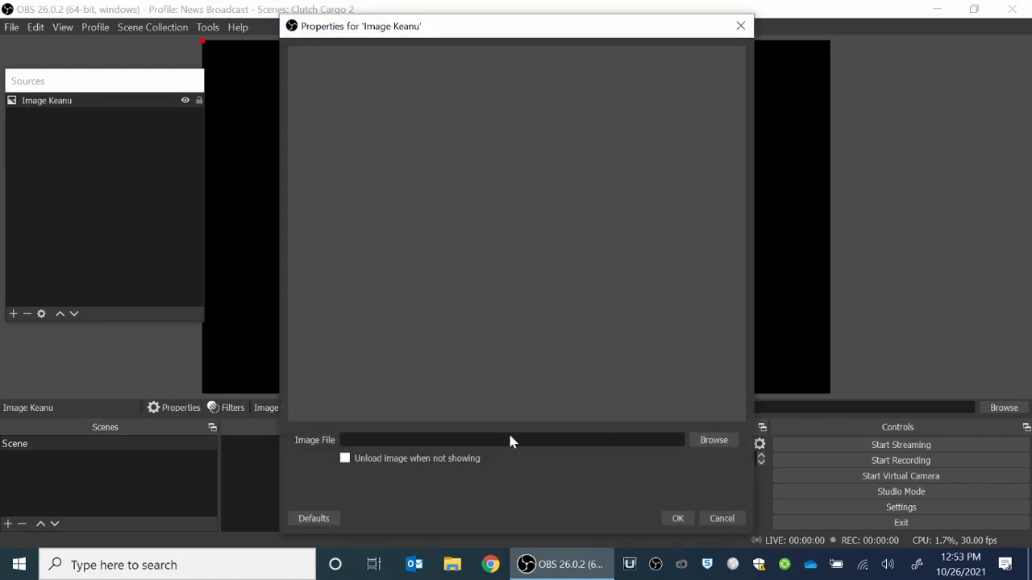
Load the Keanu picture from the Clutch Cargo folder in the desktop's OBS Reference Files as the source's image file.
{"action": "left_click", "coordinate": [706, 443]}
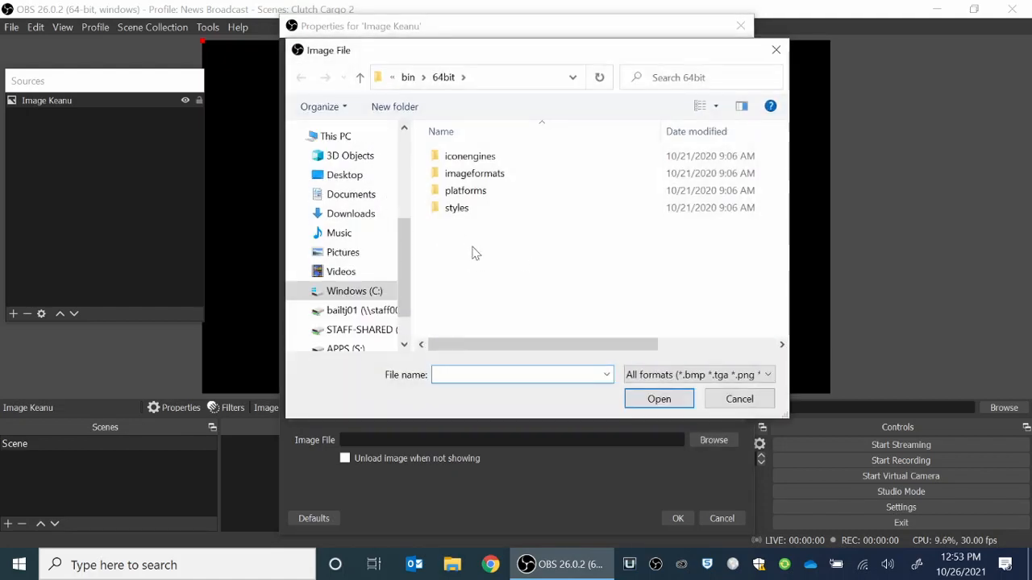
{"action": "scroll", "coordinate": [352, 239], "scroll_direction": "down", "scroll_amount": 2}
{"action": "scroll", "coordinate": [355, 233], "scroll_direction": "up", "scroll_amount": 2}
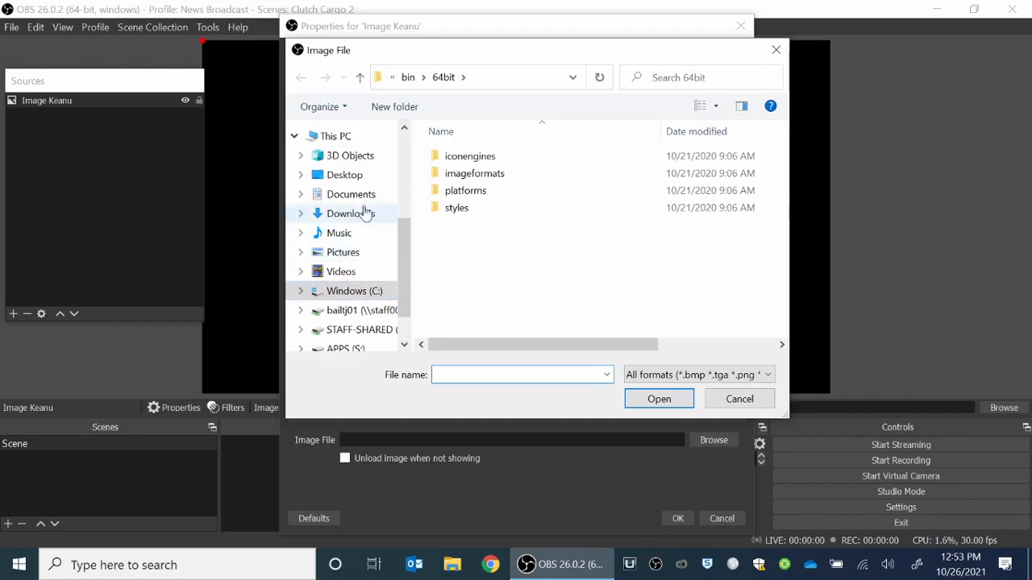
{"action": "left_click", "coordinate": [365, 177]}
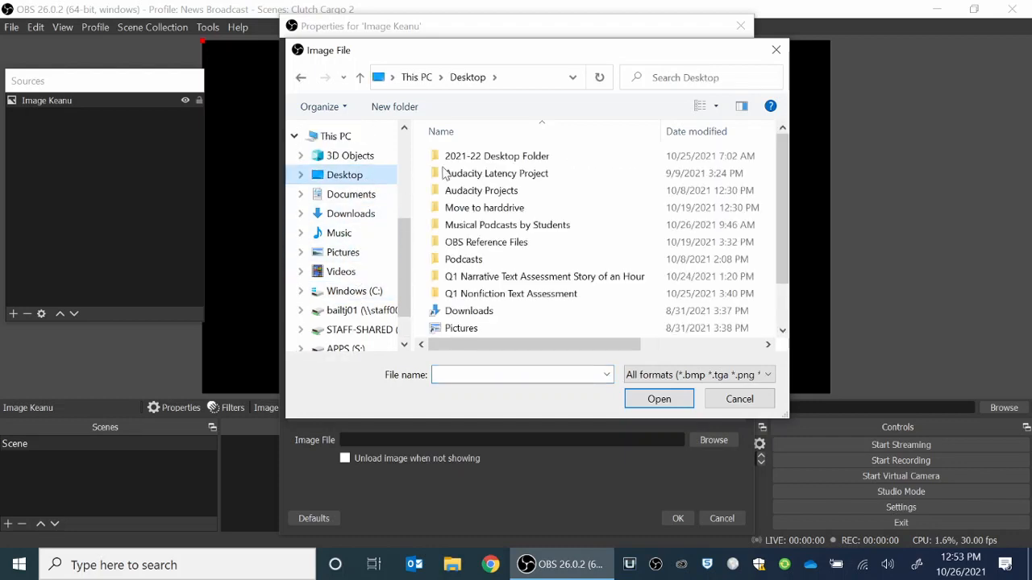
{"action": "double_click", "coordinate": [481, 242]}
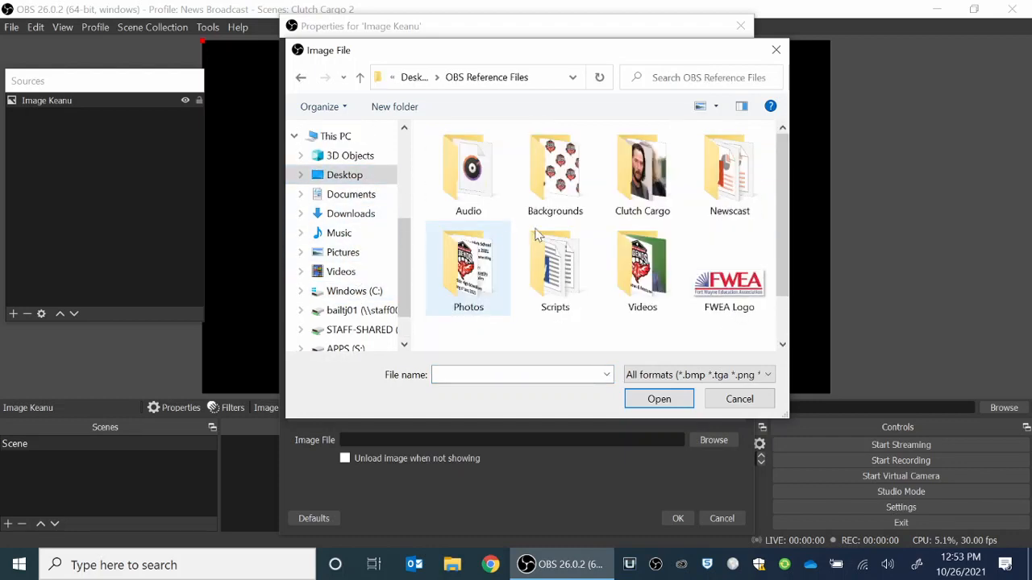
{"action": "double_click", "coordinate": [650, 184]}
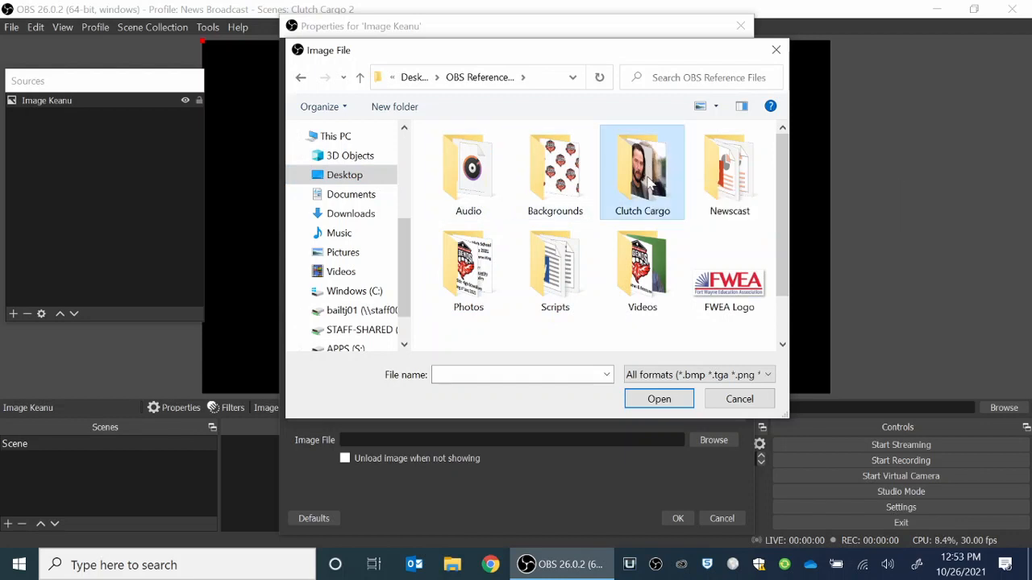
{"action": "left_click", "coordinate": [754, 177]}
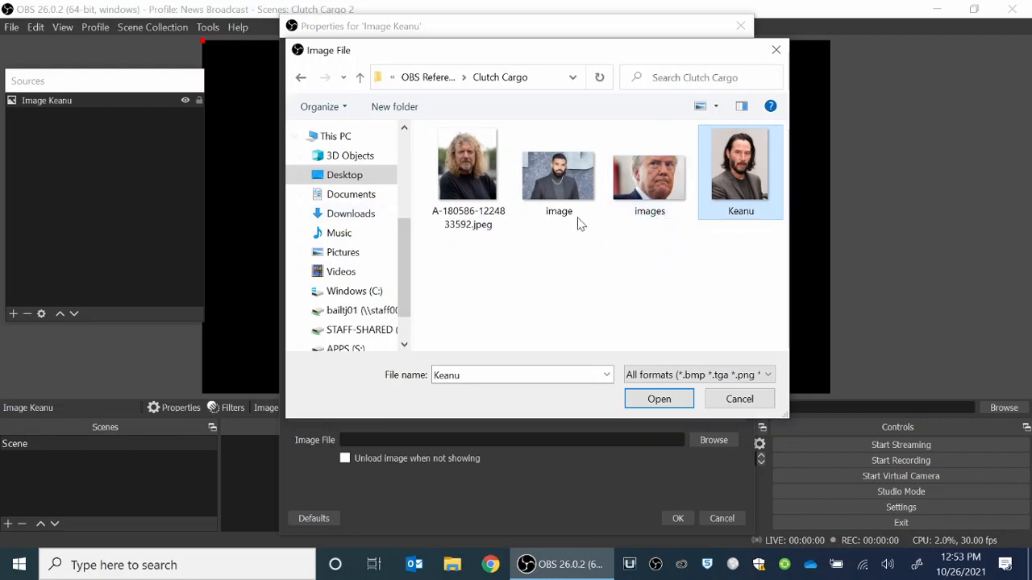
{"action": "left_click", "coordinate": [674, 398]}
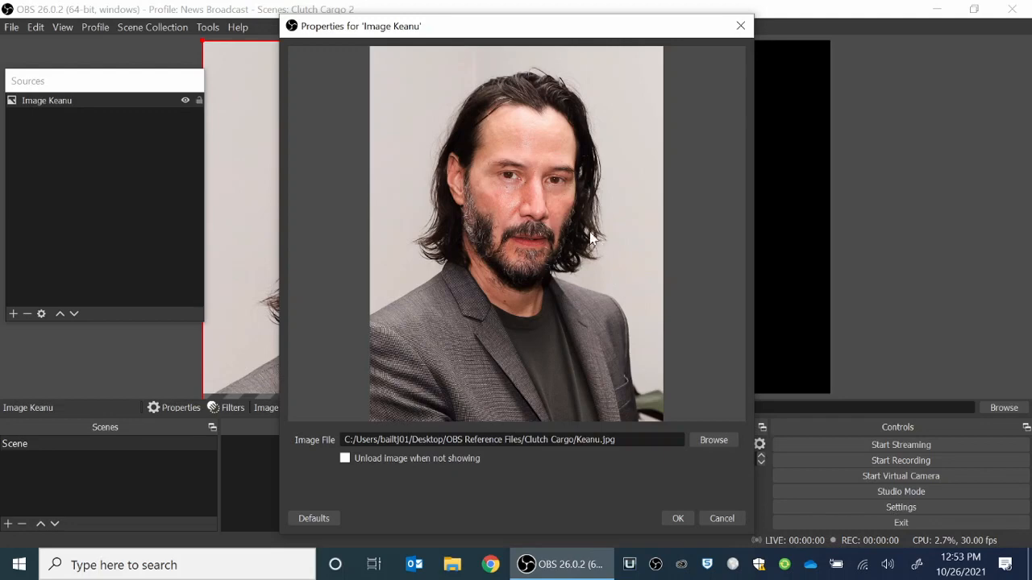
{"action": "left_click", "coordinate": [677, 520]}
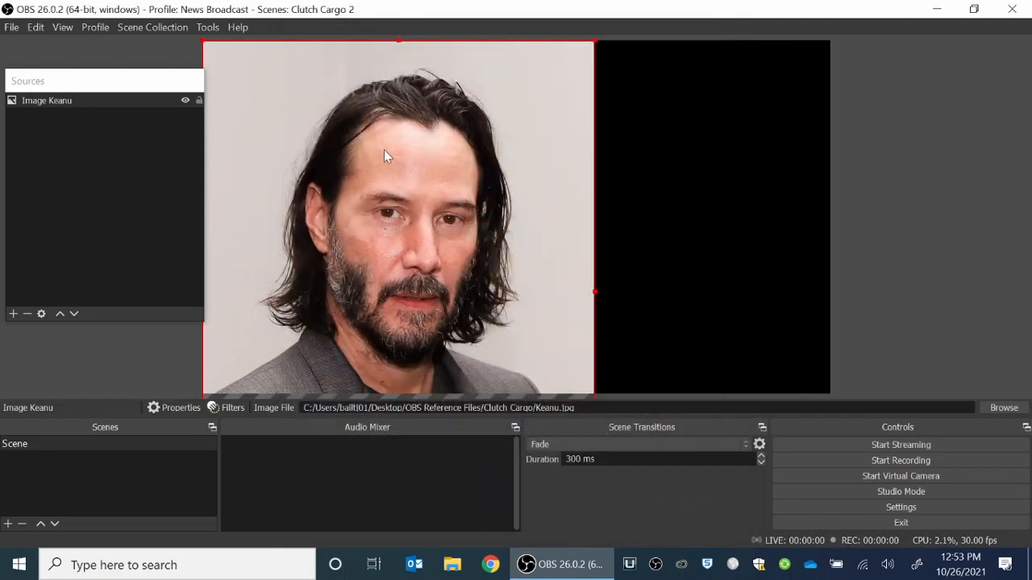
Center the portrait horizontally on the canvas, shift it slightly upward, and deselect it.
{"action": "left_click_drag", "start_coordinate": [387, 153], "coordinate": [497, 159]}
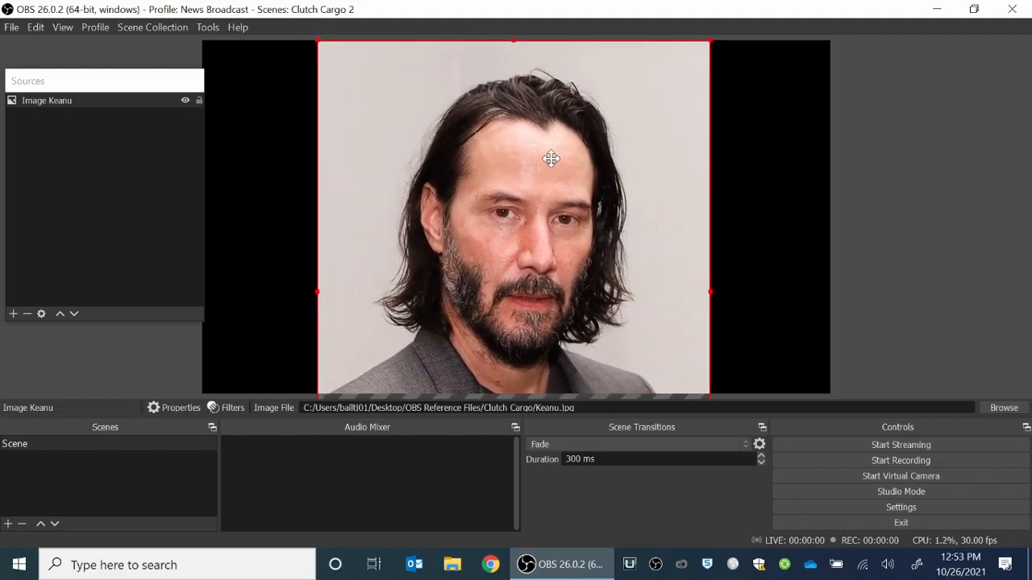
{"action": "left_click_drag", "start_coordinate": [553, 158], "coordinate": [553, 145]}
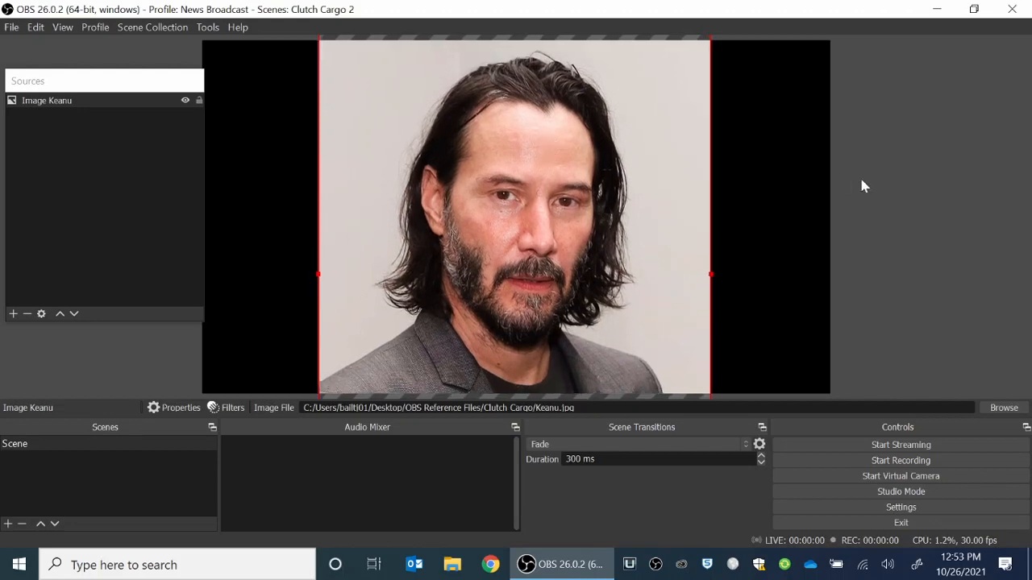
{"action": "left_click", "coordinate": [899, 185]}
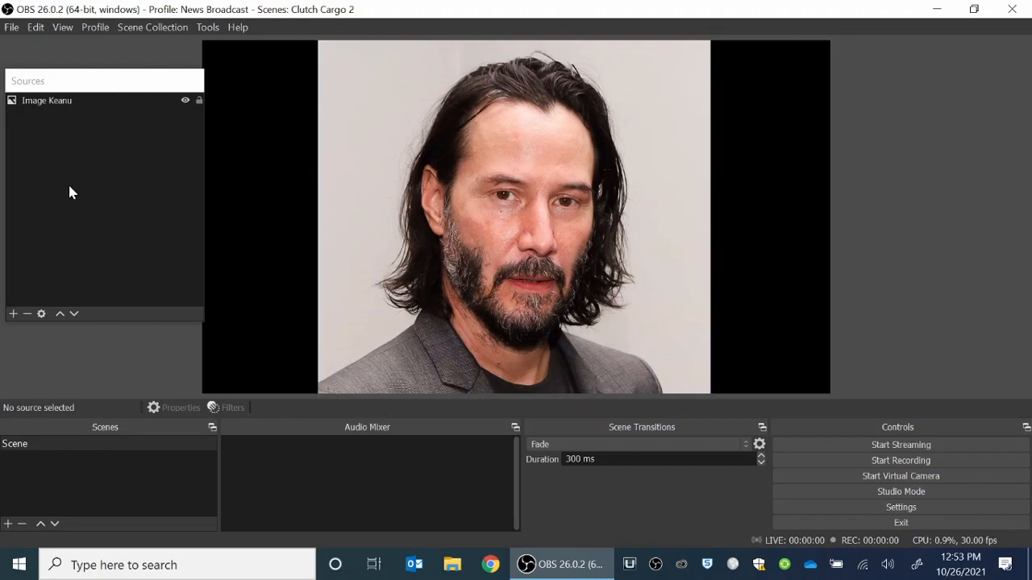
Add an Audio Input Capture source with the default name and the Default device.
{"action": "left_click", "coordinate": [13, 314]}
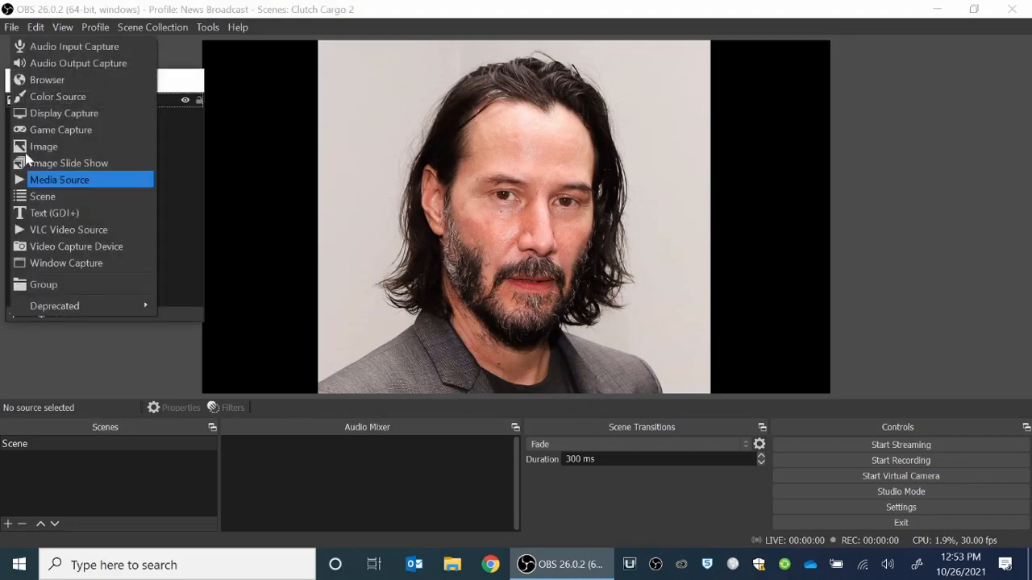
{"action": "left_click", "coordinate": [55, 50]}
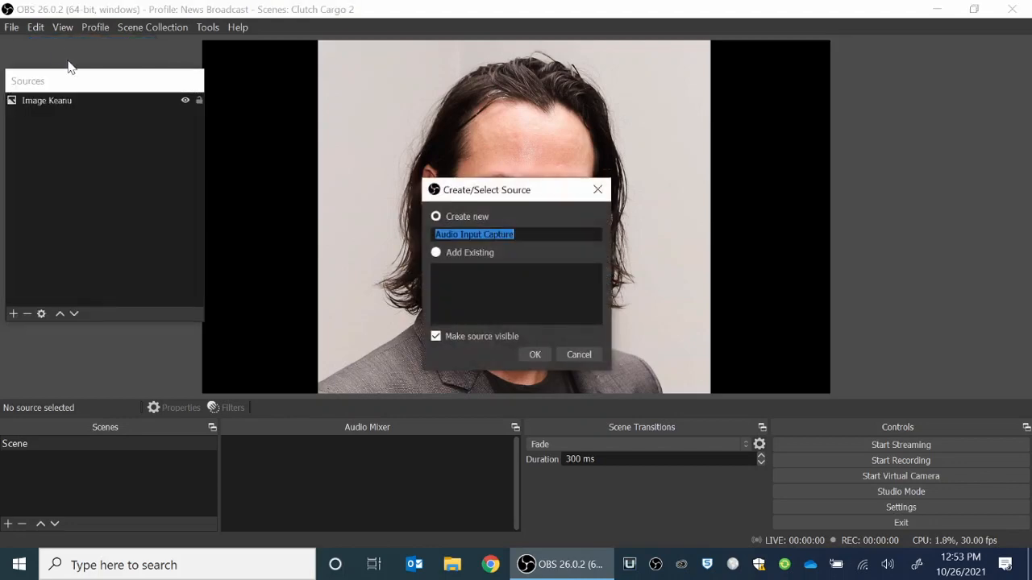
{"action": "left_click", "coordinate": [534, 356]}
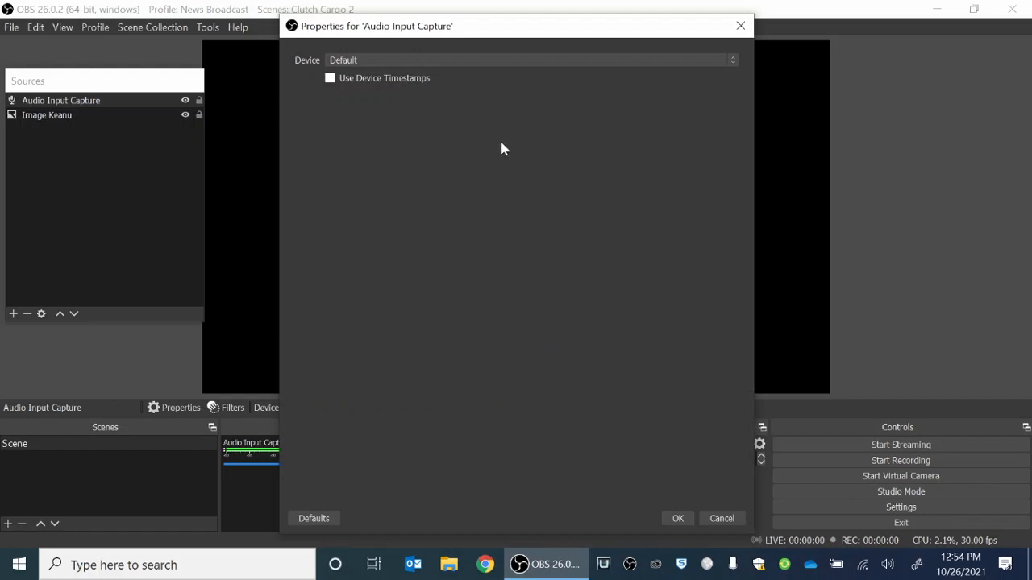
{"action": "left_click", "coordinate": [676, 519]}
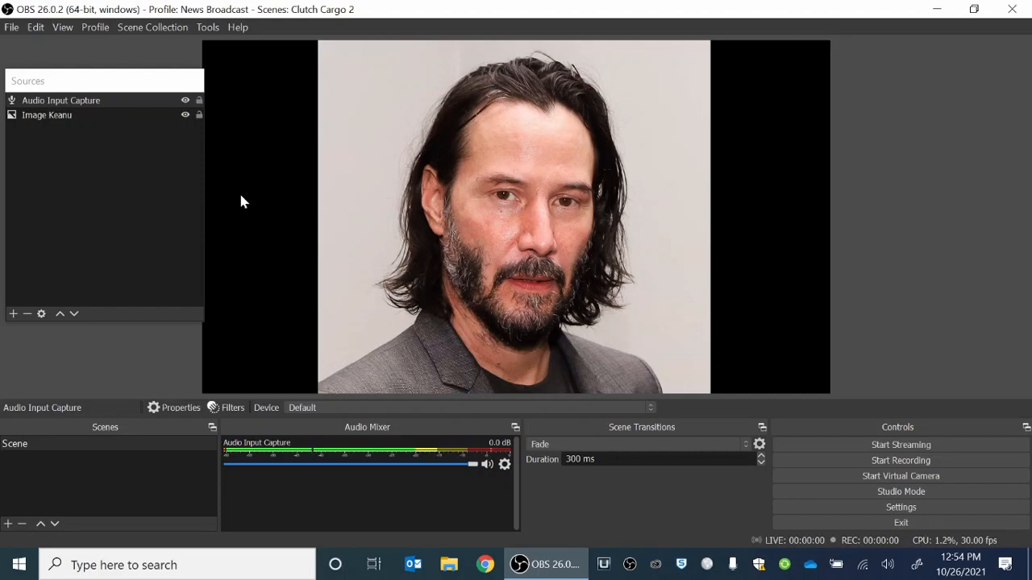
Add a Video Capture Device source with the default name, using the Integrated Camera.
{"action": "left_click", "coordinate": [13, 313]}
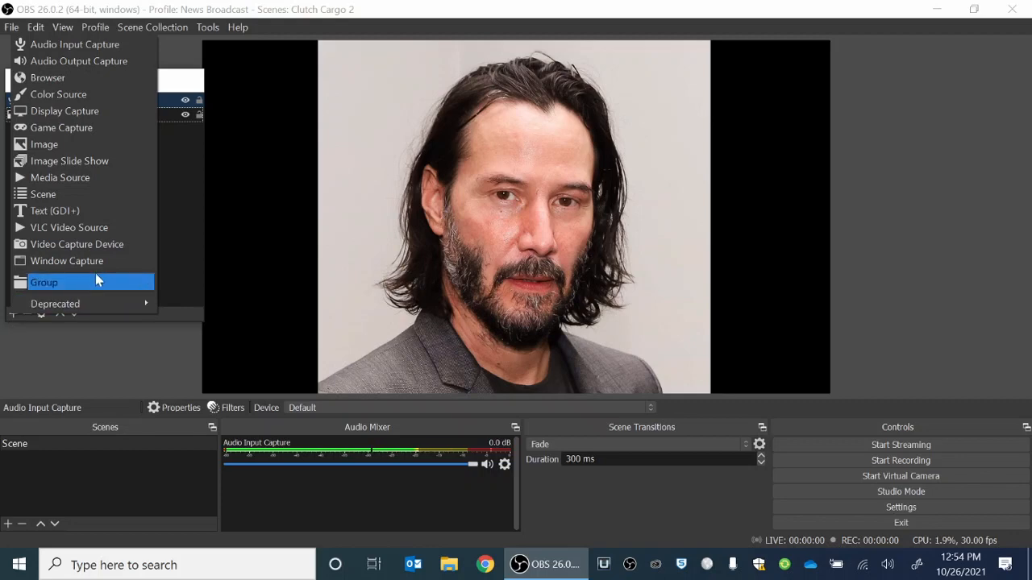
{"action": "left_click", "coordinate": [104, 247]}
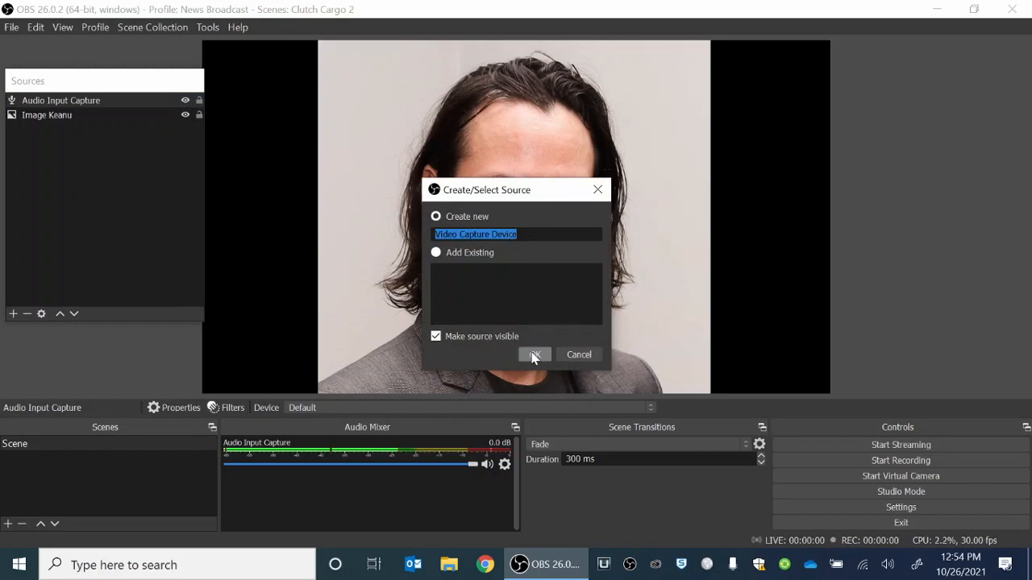
{"action": "left_click", "coordinate": [534, 356]}
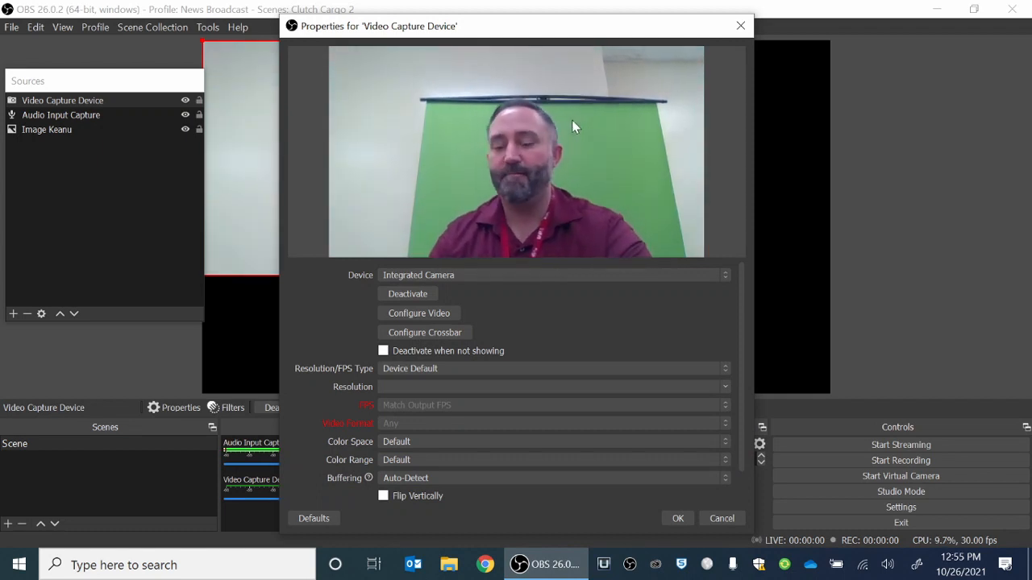
{"action": "left_click", "coordinate": [678, 520]}
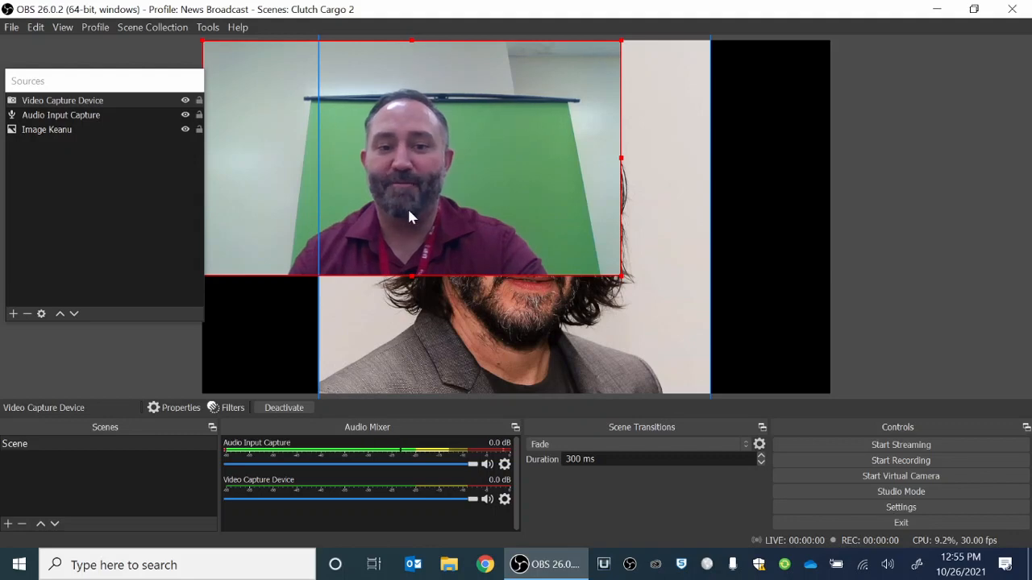
Move the webcam video to the middle of the canvas, over the face in the portrait.
{"action": "left_click", "coordinate": [540, 313]}
{"action": "left_click", "coordinate": [468, 239]}
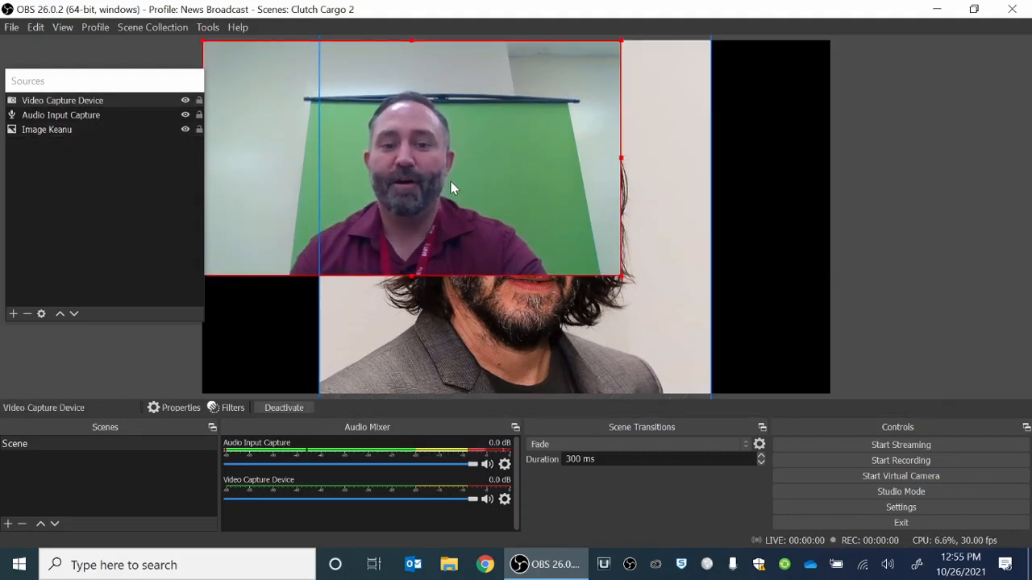
{"action": "left_click_drag", "start_coordinate": [451, 172], "coordinate": [558, 243]}
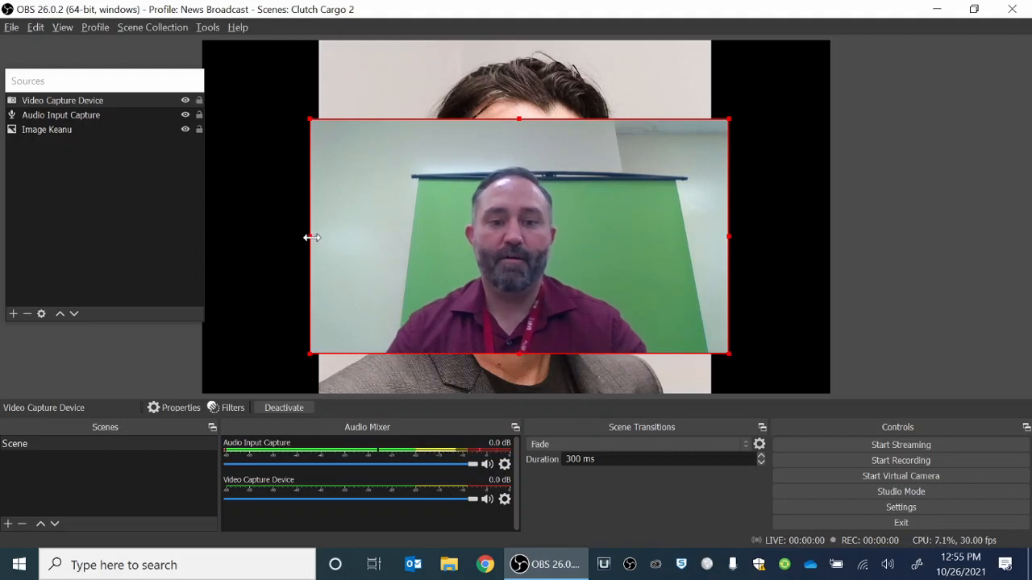
Crop the webcam video from all four sides until only the speaker's mouth area remains.
{"action": "left_click_drag", "start_coordinate": [310, 237], "coordinate": [447, 249]}
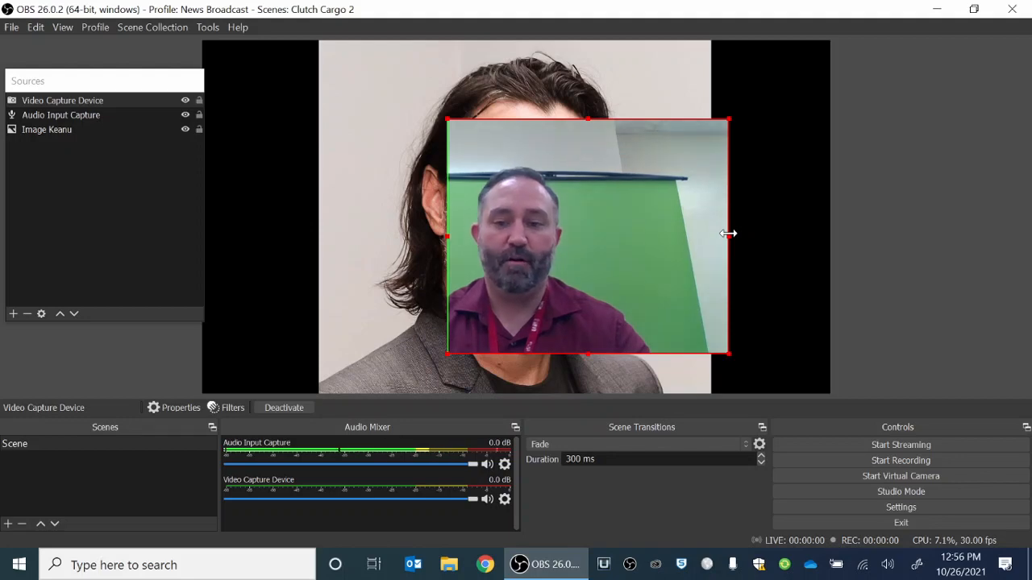
{"action": "left_click_drag", "start_coordinate": [728, 234], "coordinate": [565, 239]}
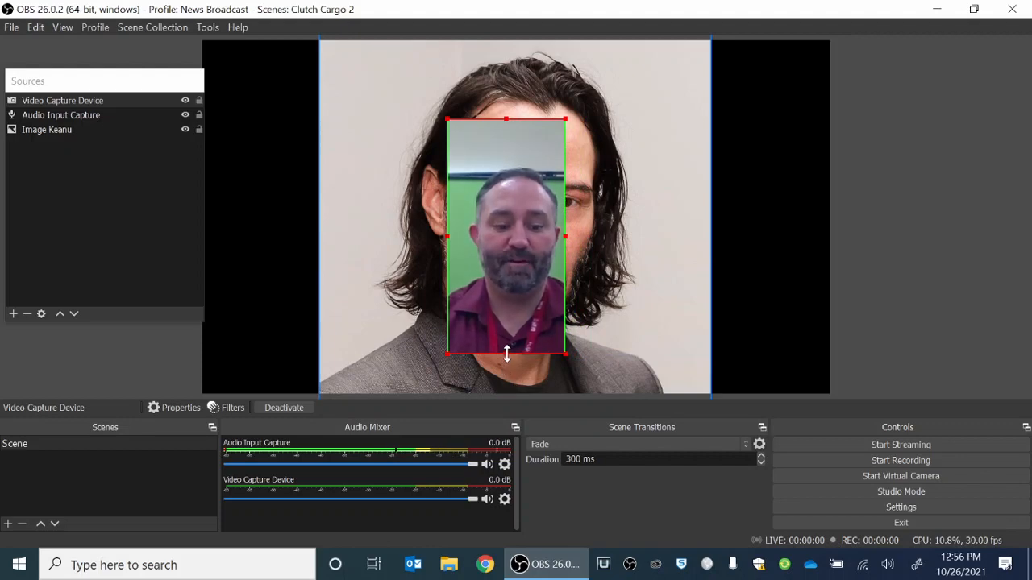
{"action": "left_click_drag", "start_coordinate": [506, 353], "coordinate": [510, 294]}
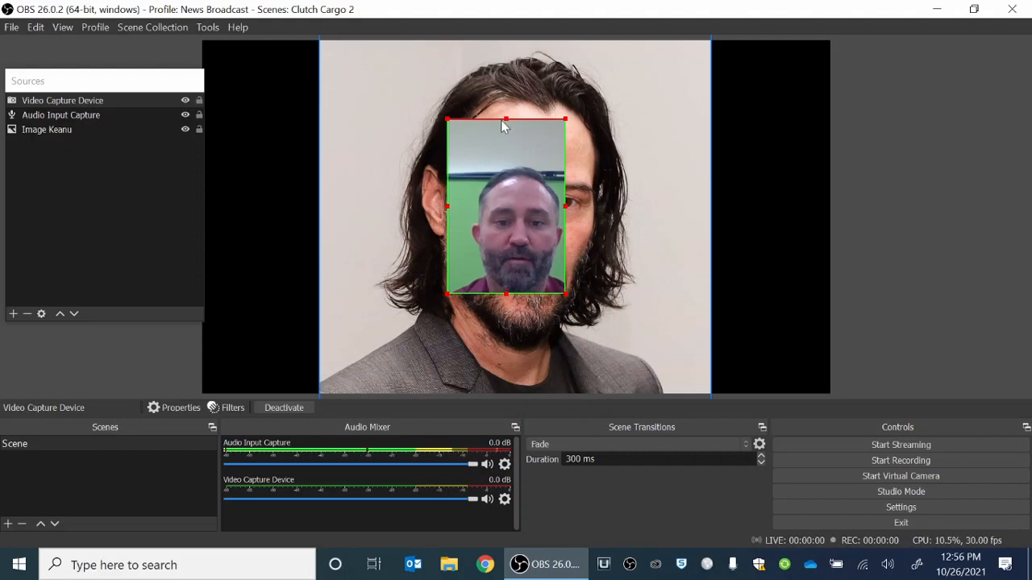
{"action": "left_click_drag", "start_coordinate": [506, 121], "coordinate": [504, 240]}
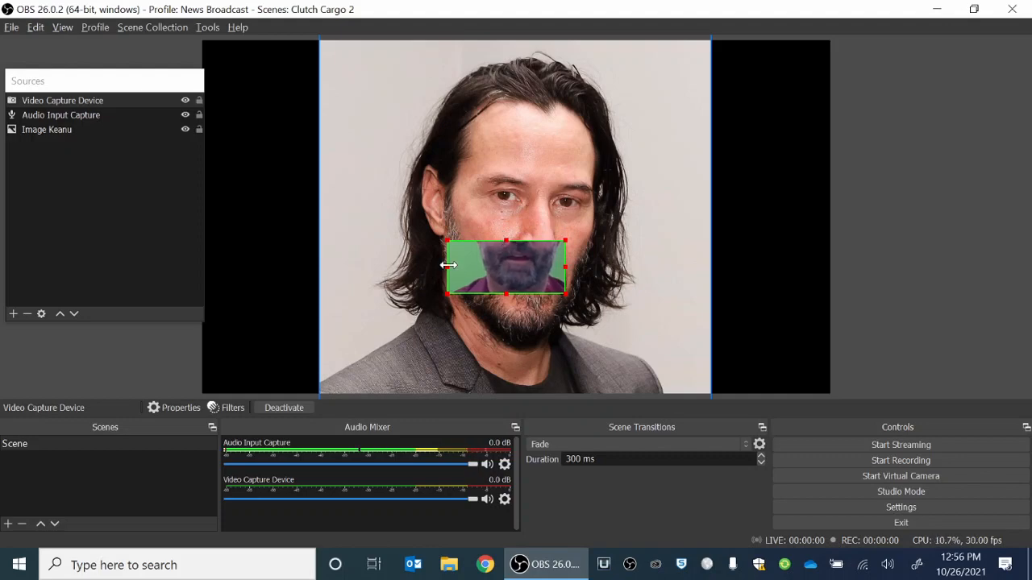
{"action": "left_click_drag", "start_coordinate": [448, 265], "coordinate": [490, 264]}
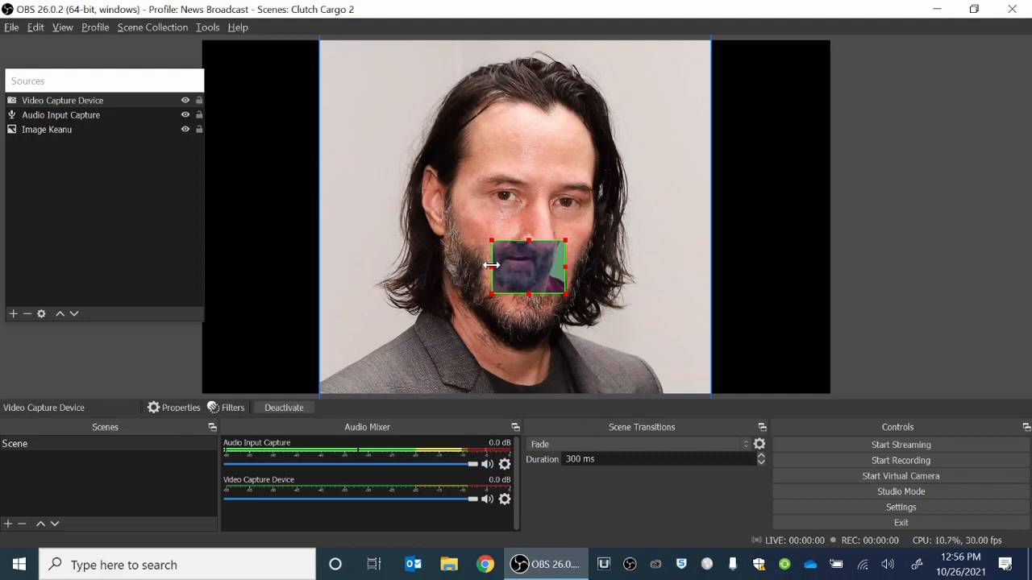
{"action": "left_click_drag", "start_coordinate": [565, 267], "coordinate": [518, 288]}
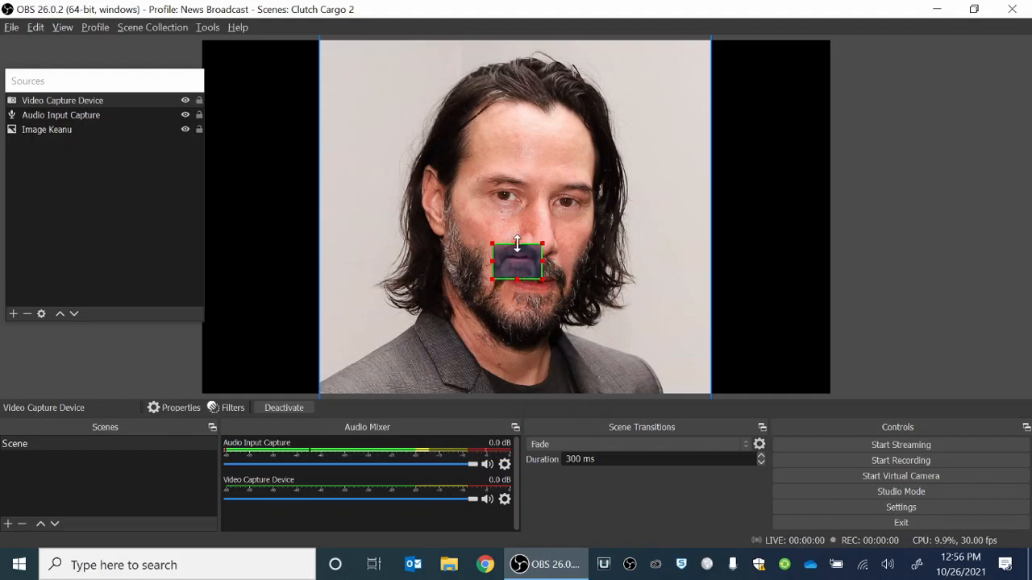
Position the cropped webcam video over the portrait's mouth and scale it to fit the mouth area.
{"action": "left_click_drag", "start_coordinate": [525, 262], "coordinate": [532, 272]}
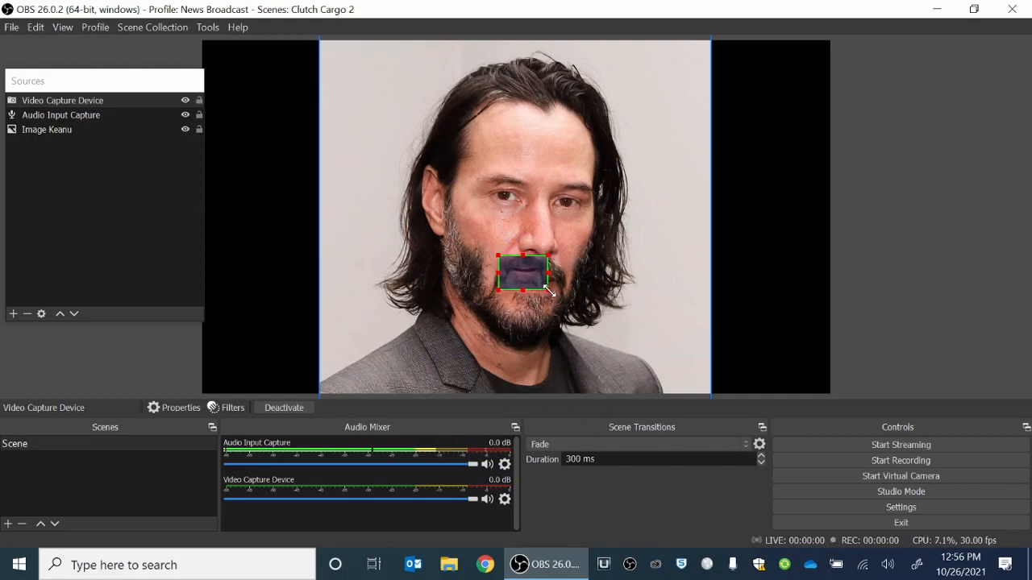
{"action": "mouse_move", "coordinate": [548, 290]}
{"action": "left_mouse_down"}
{"action": "mouse_move", "coordinate": [560, 306]}
{"action": "mouse_move", "coordinate": [545, 285]}
{"action": "left_mouse_up"}
{"action": "left_click", "coordinate": [593, 278]}
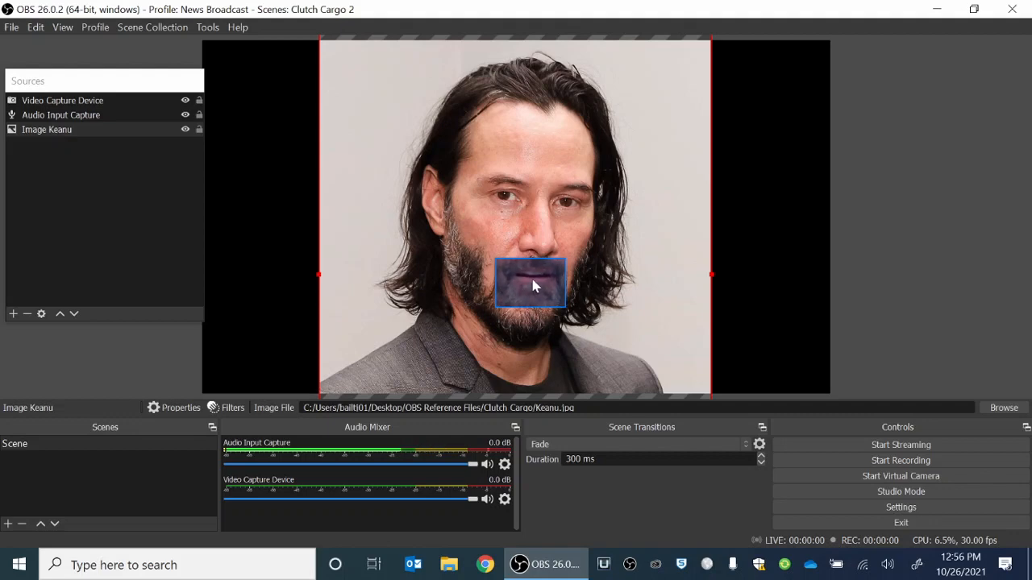
Nudge the Keanu portrait slightly upward so its mouth lines up with the webcam mouth overlay, and leave no source selected.
{"action": "left_click_drag", "start_coordinate": [531, 275], "coordinate": [532, 274]}
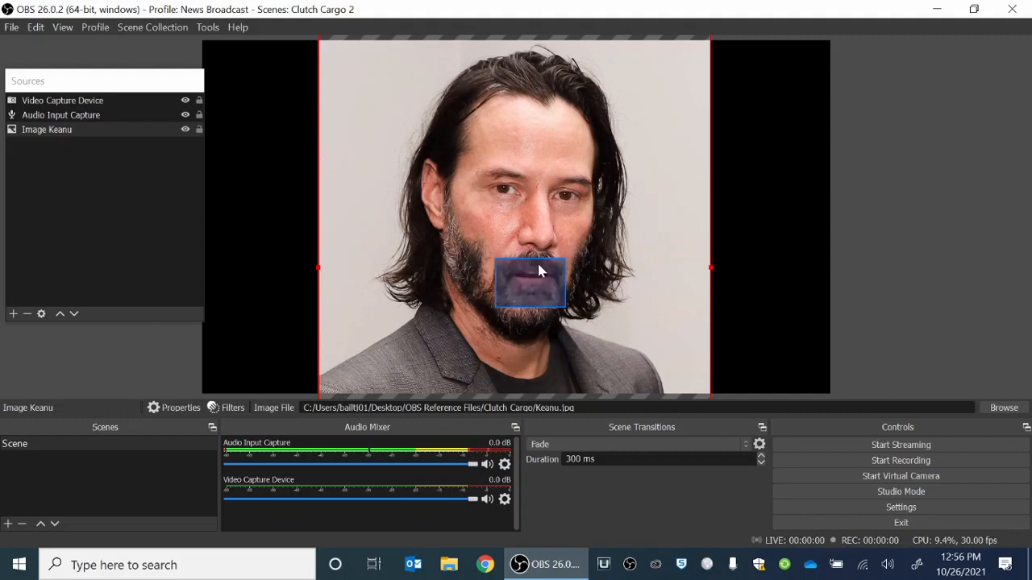
{"action": "left_click", "coordinate": [540, 274]}
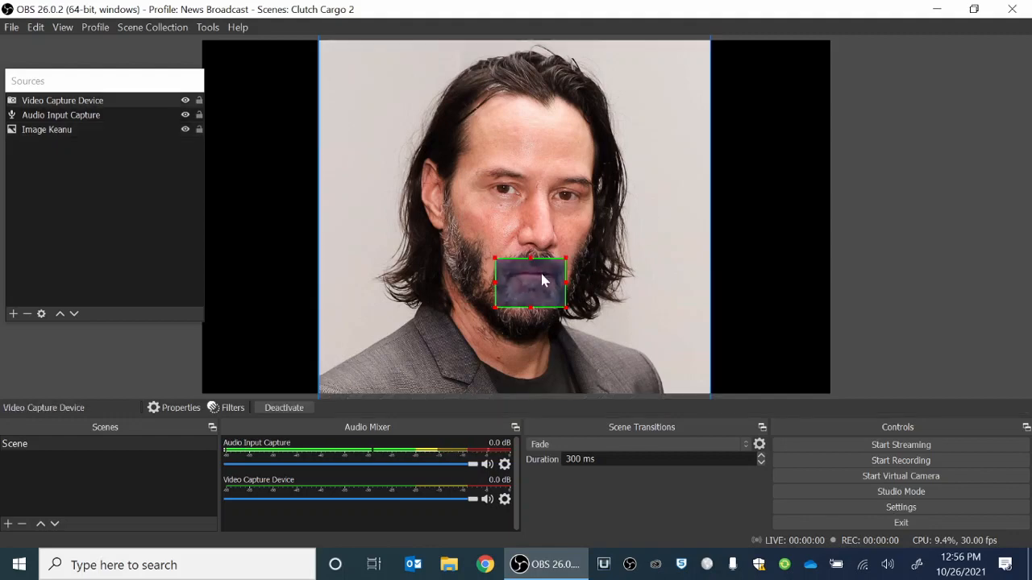
{"action": "left_click", "coordinate": [772, 233]}
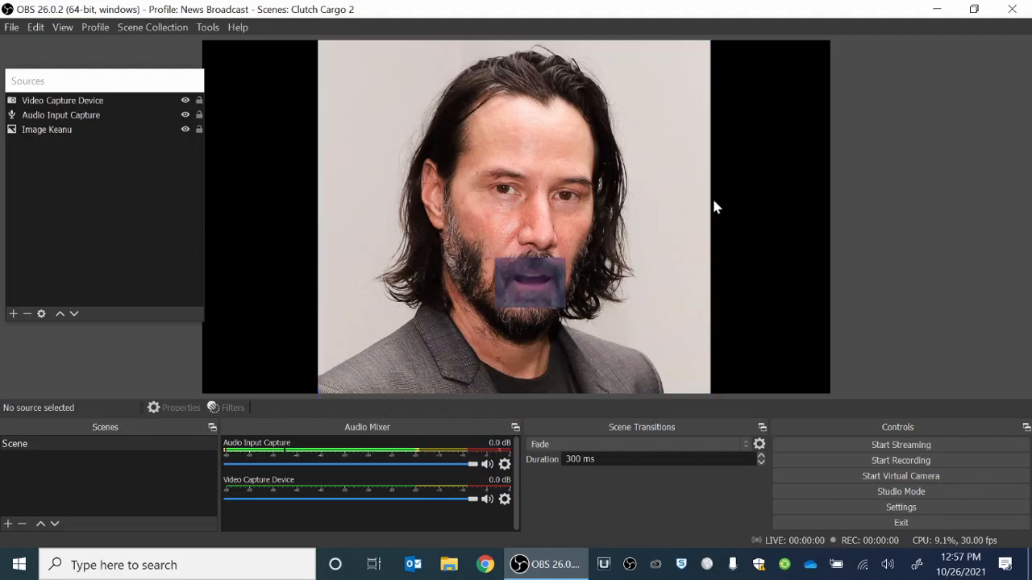
Record a short test clip of the finished Clutch Cargo scene and stop the recording.
{"action": "left_click", "coordinate": [899, 466]}
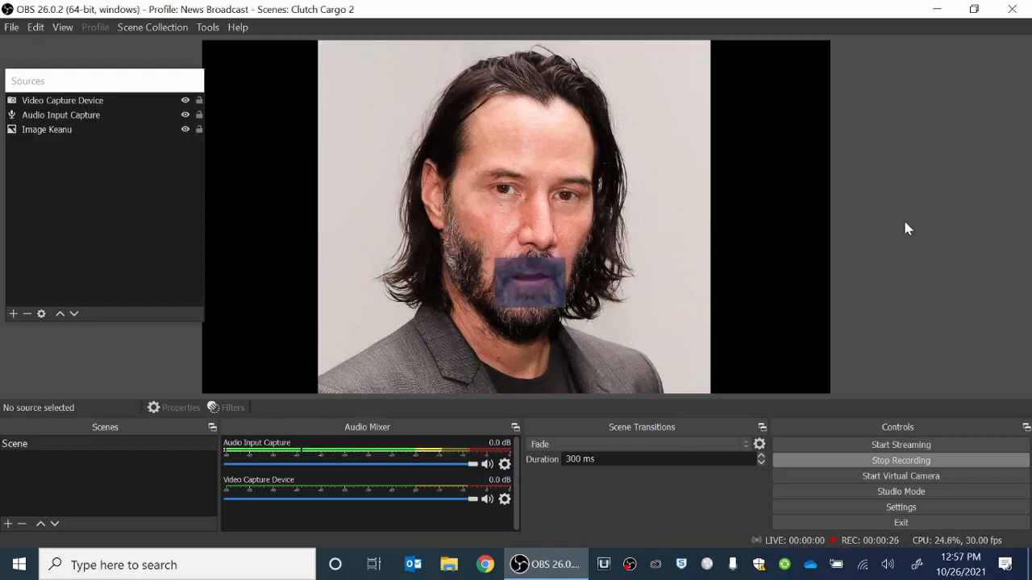
{"action": "left_click", "coordinate": [909, 461]}
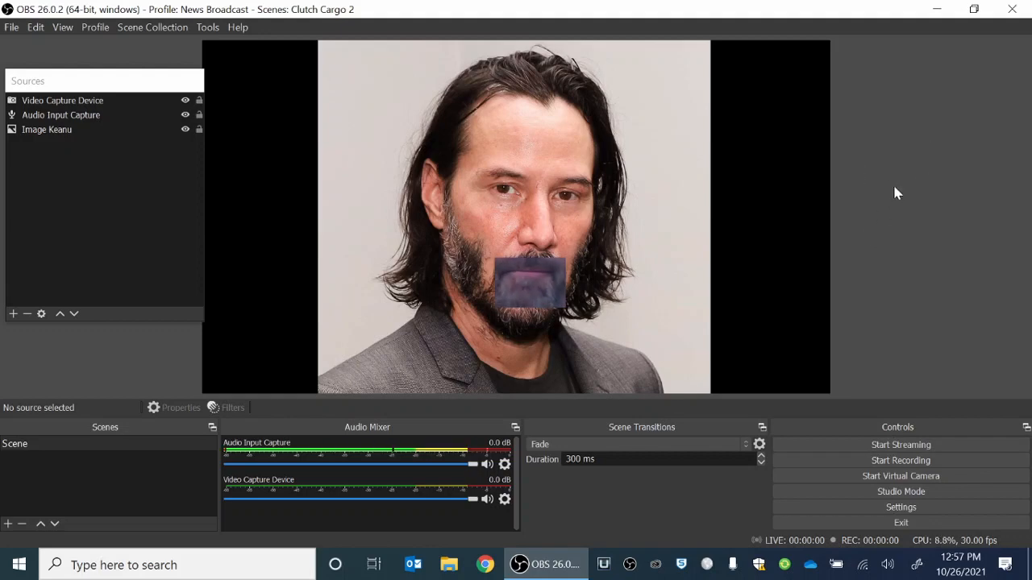
{"action": "left_click", "coordinate": [939, 11]}
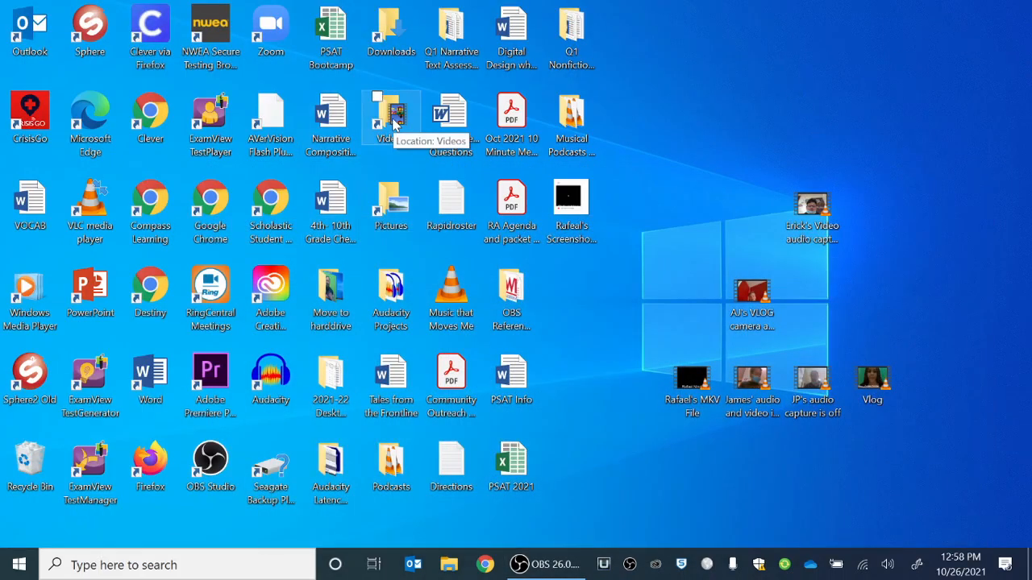
{"action": "double_click", "coordinate": [391, 121]}
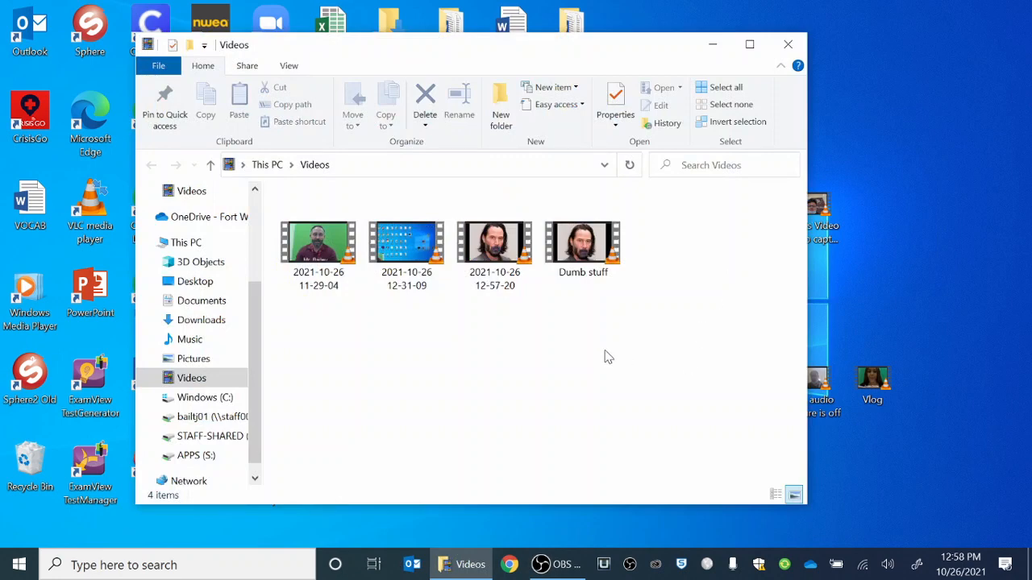
{"action": "left_click", "coordinate": [495, 251]}
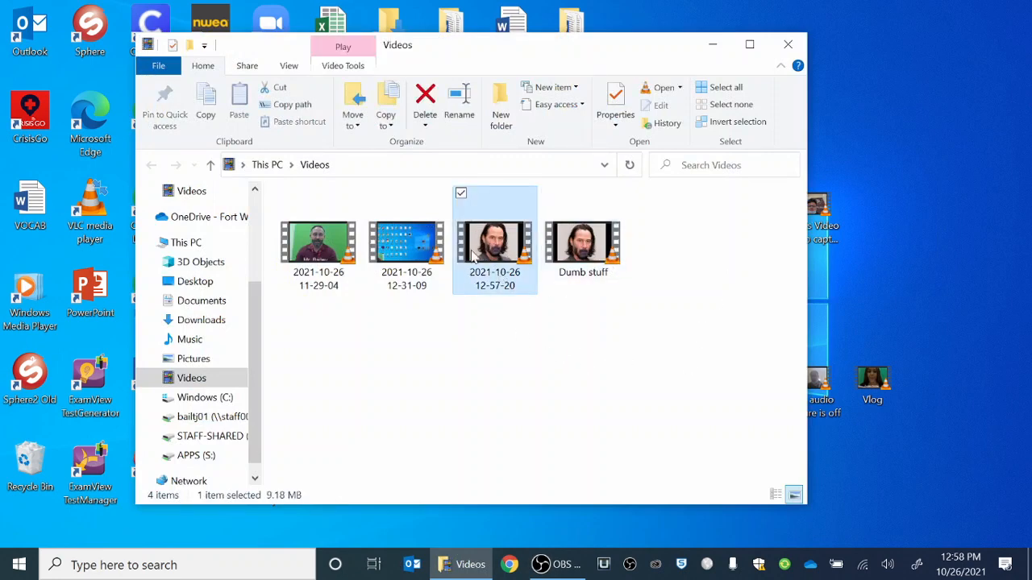
{"action": "mouse_move", "coordinate": [497, 248]}
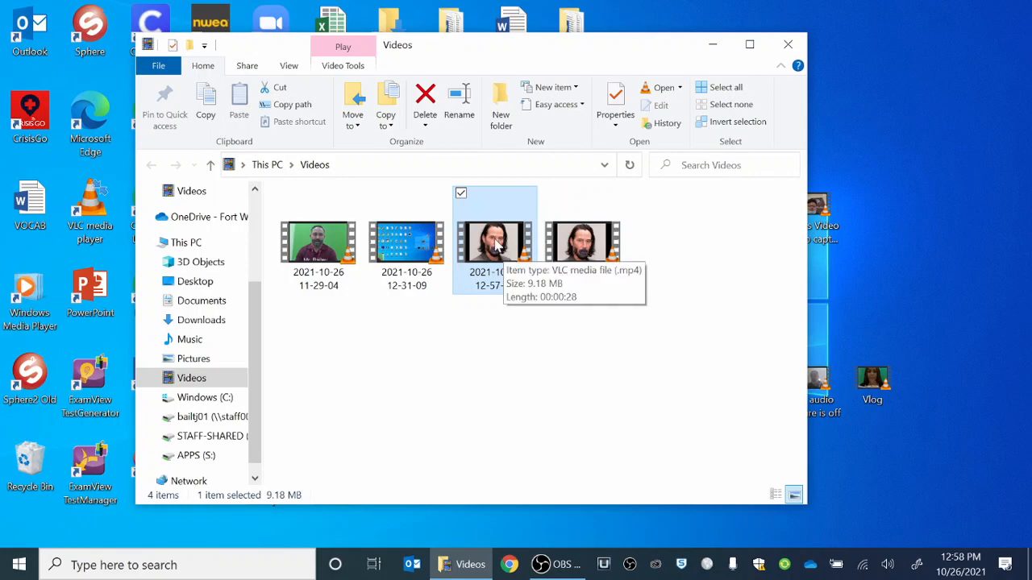
{"action": "double_click", "coordinate": [497, 248]}
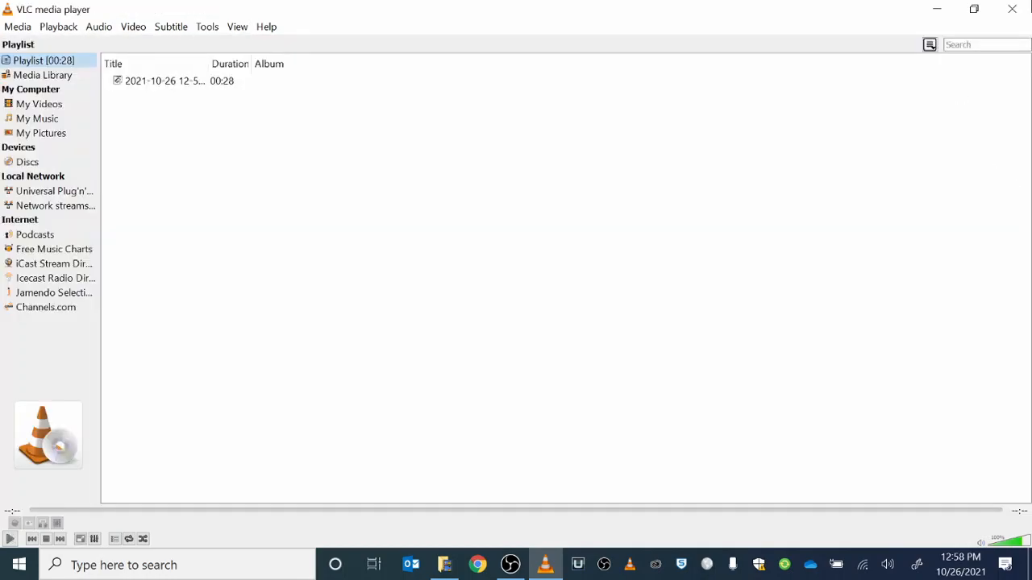
Close the video player and the Videos folder, and switch back to OBS.
{"action": "left_click", "coordinate": [1013, 9]}
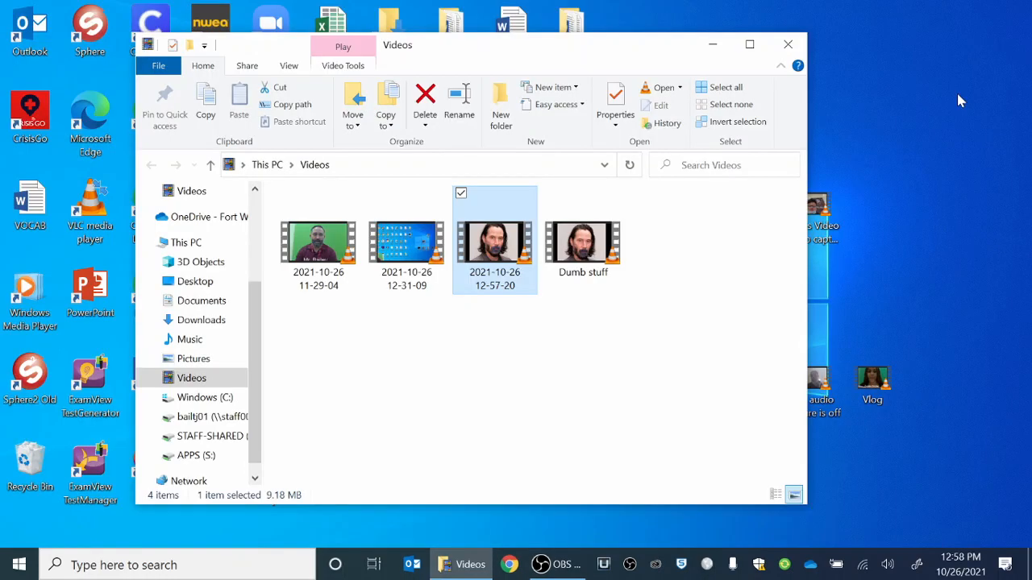
{"action": "left_click", "coordinate": [801, 44]}
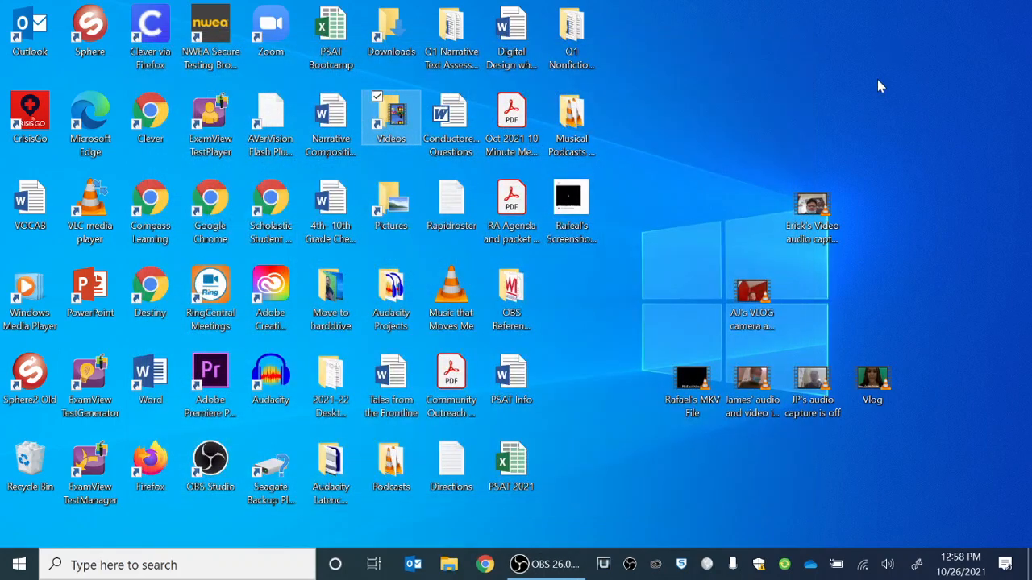
{"action": "left_click", "coordinate": [556, 565]}
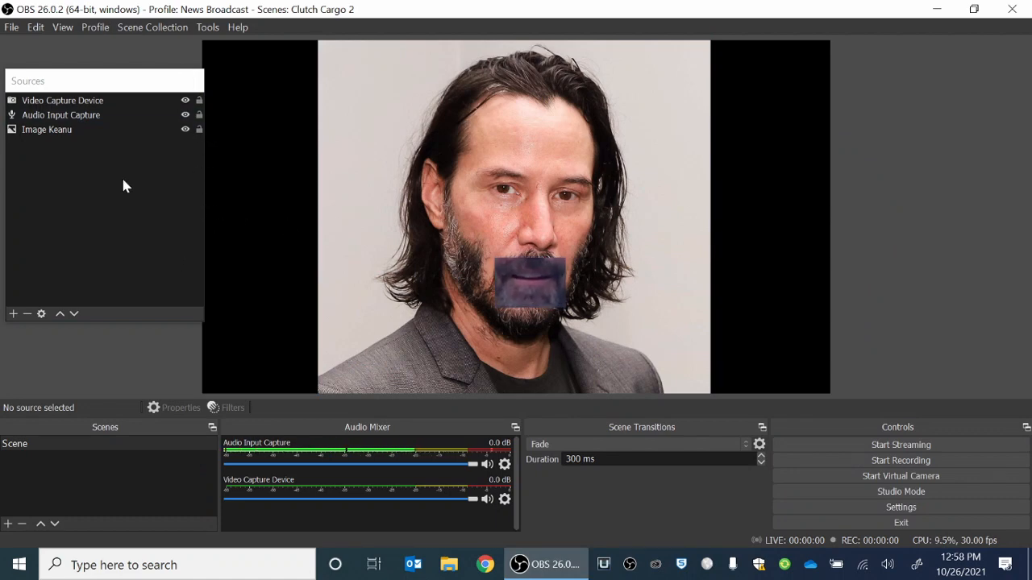
Review the scene's Video Capture Device, Audio Input Capture and Image Keanu sources one by one, finishing on the webcam mouth overlay.
{"action": "left_click", "coordinate": [100, 100]}
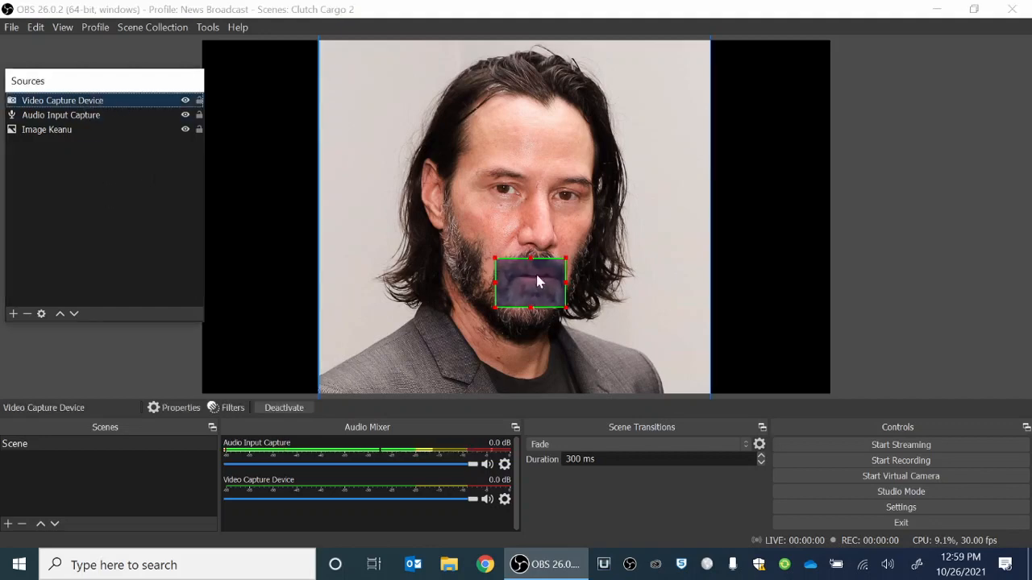
{"action": "left_click", "coordinate": [116, 115]}
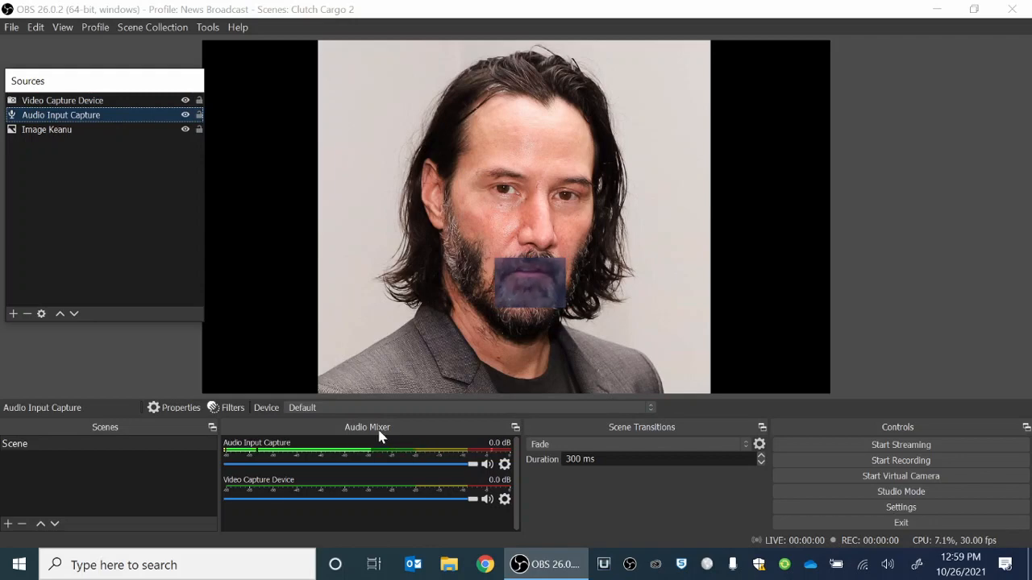
{"action": "left_click", "coordinate": [69, 128]}
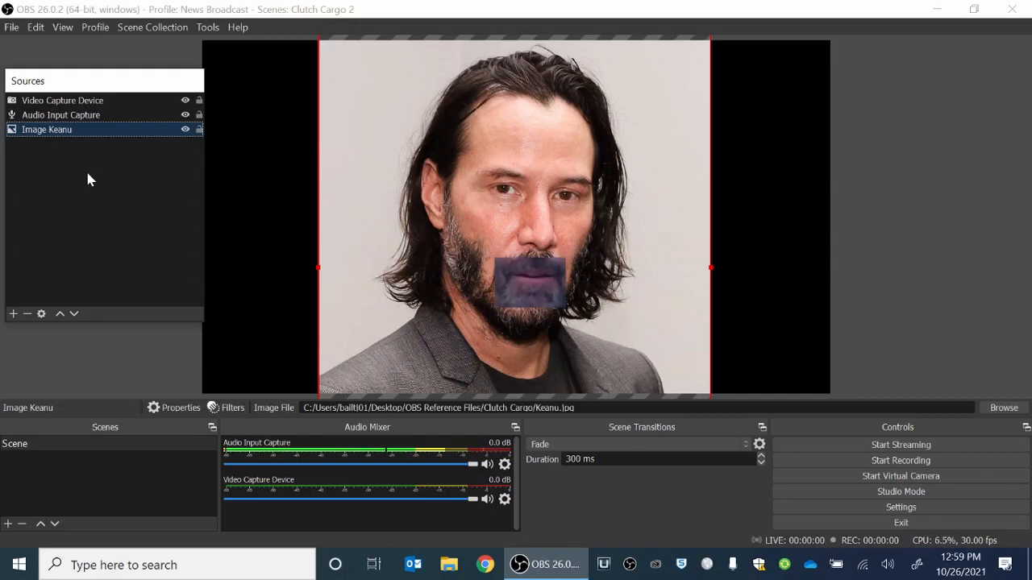
{"action": "left_click", "coordinate": [534, 276]}
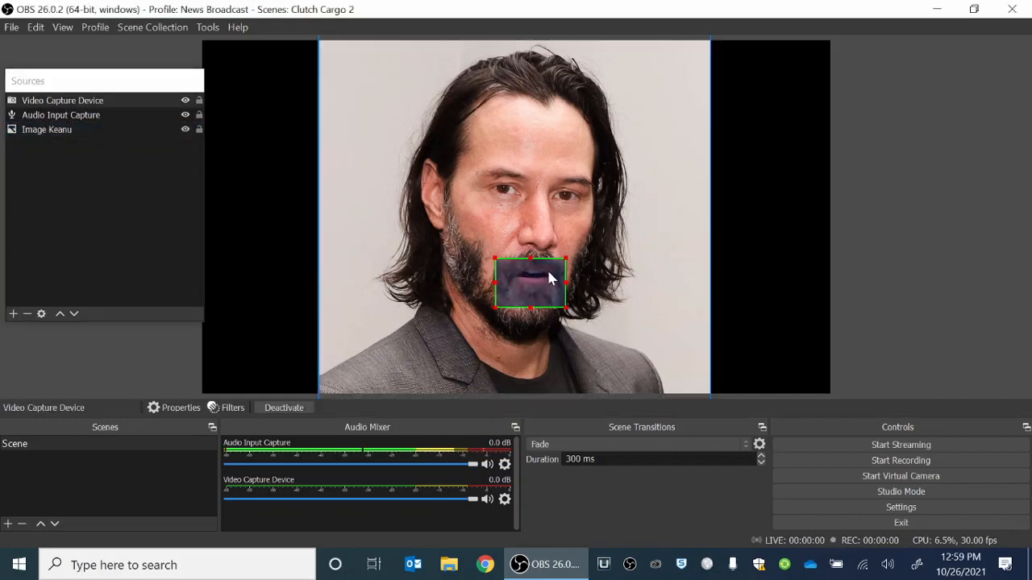